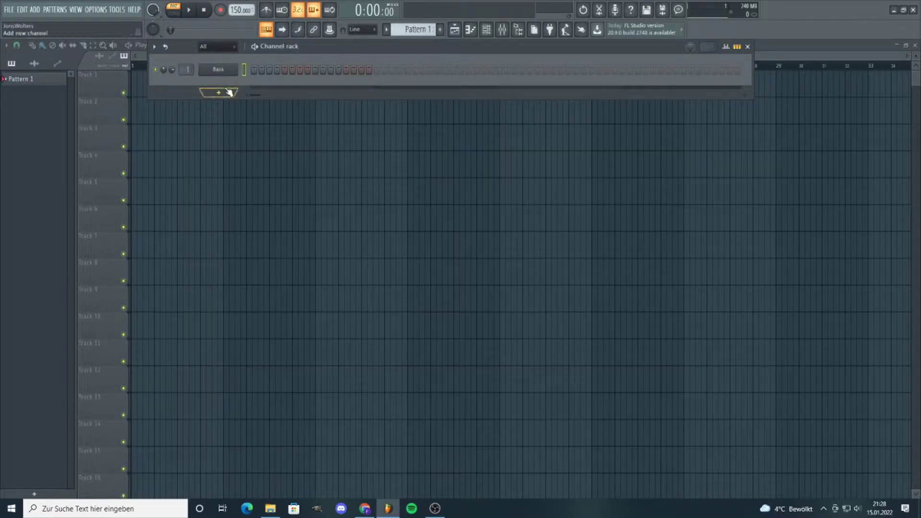
Open the Bass channel's Serum synth and load the digital wavetable FFT_SQUEAL into oscillator A.
left_click(222, 70)
left_click_drag(245, 95, 408, 53)
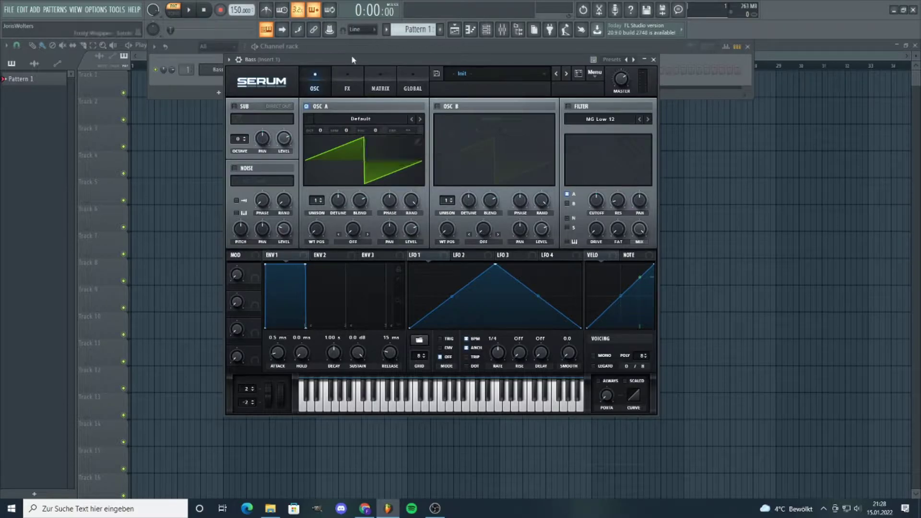
left_click_drag(353, 61, 352, 66)
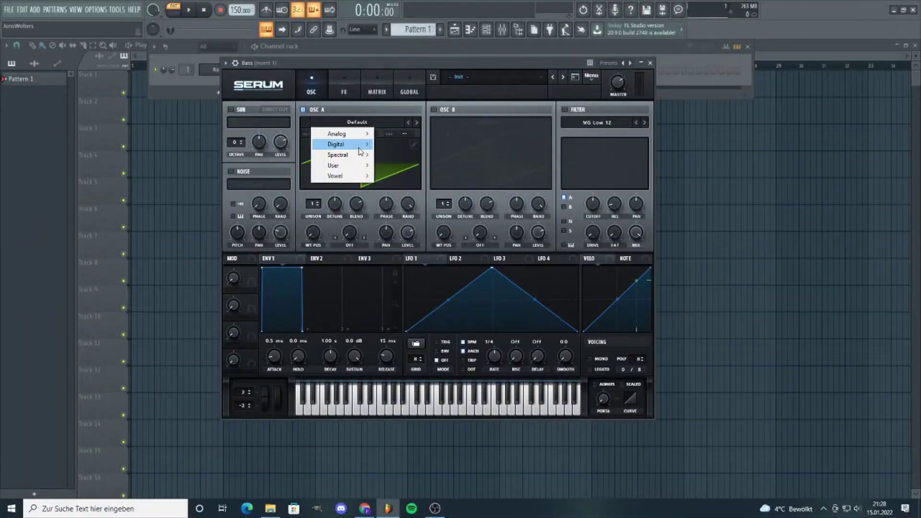
mouse_move(353, 144)
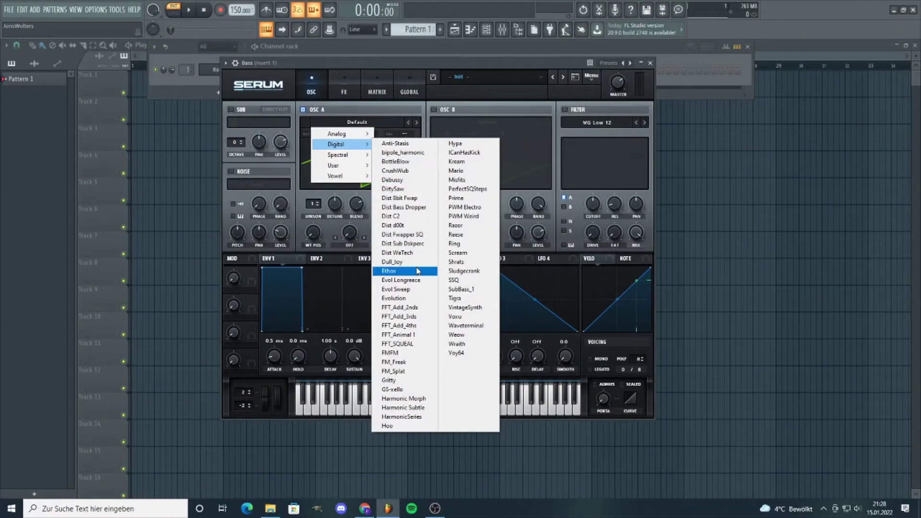
left_click(412, 345)
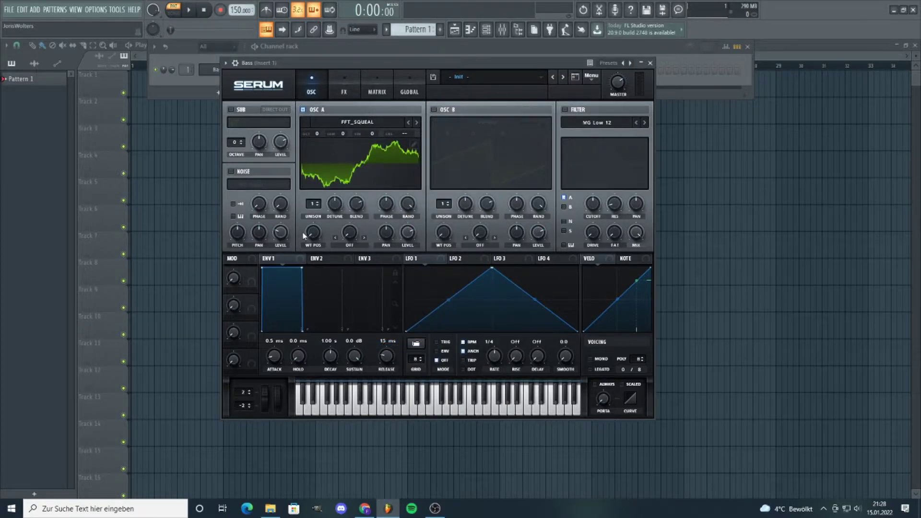
Set oscillator A's wavetable position to 53 and its octave to -2.
left_click_drag(312, 235, 317, 219)
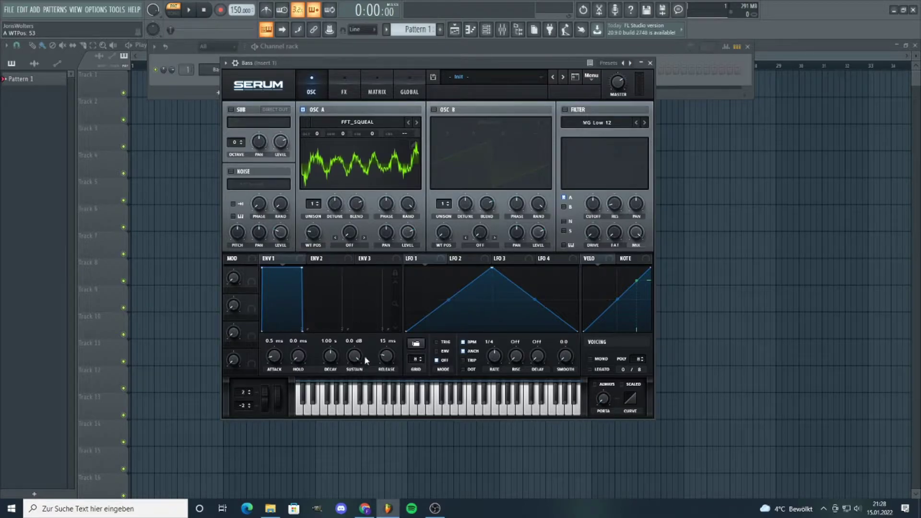
left_click_drag(317, 134, 317, 143)
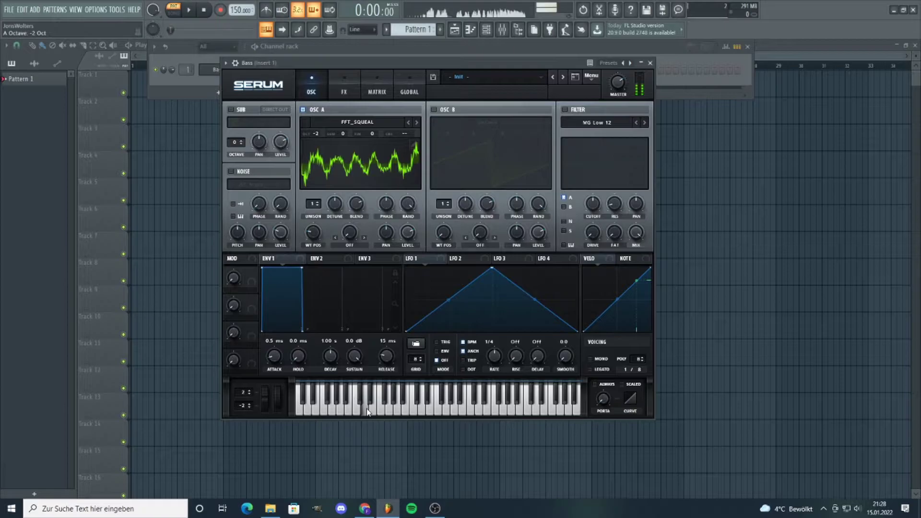
Draw a D#4 note about one bar long at the start of the Bass piano roll and play it back.
right_click(217, 71)
left_click(257, 69)
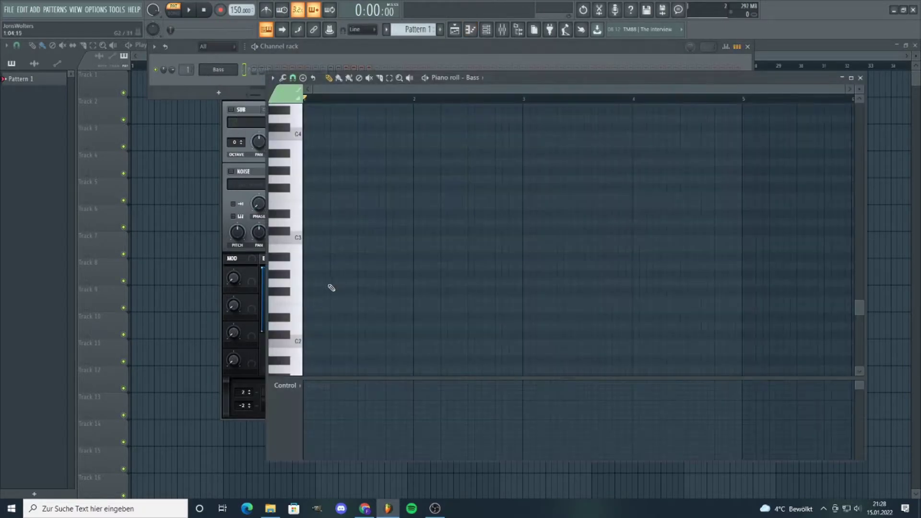
left_click(320, 223)
left_click_drag(318, 223, 356, 213)
key("space")
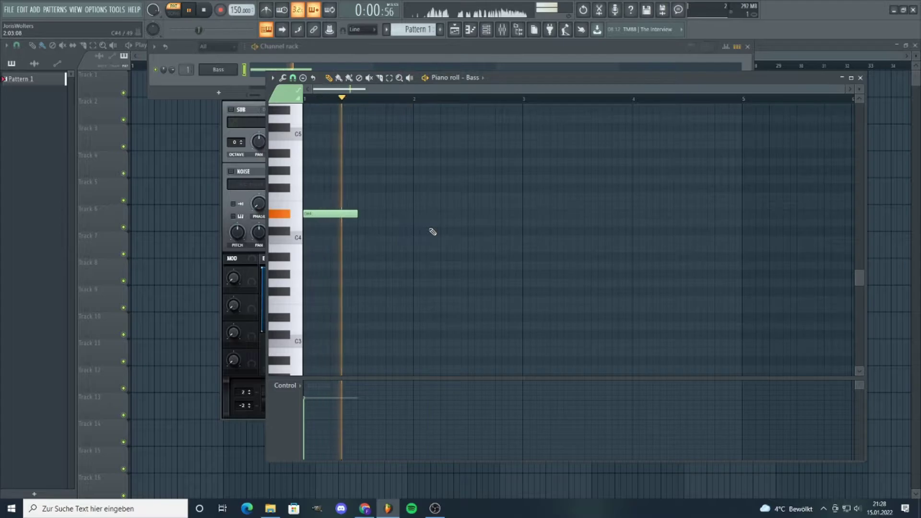
key("space")
left_click_drag(361, 213, 407, 214)
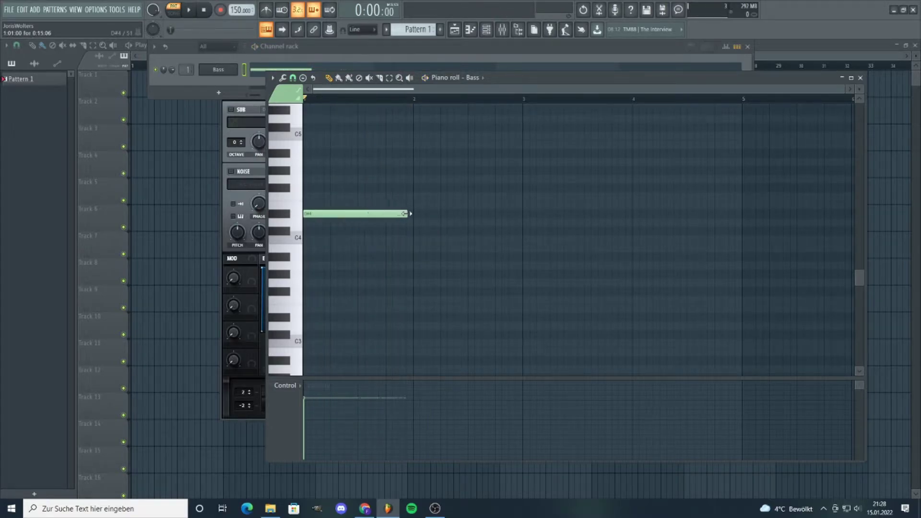
key("Escape")
key("space")
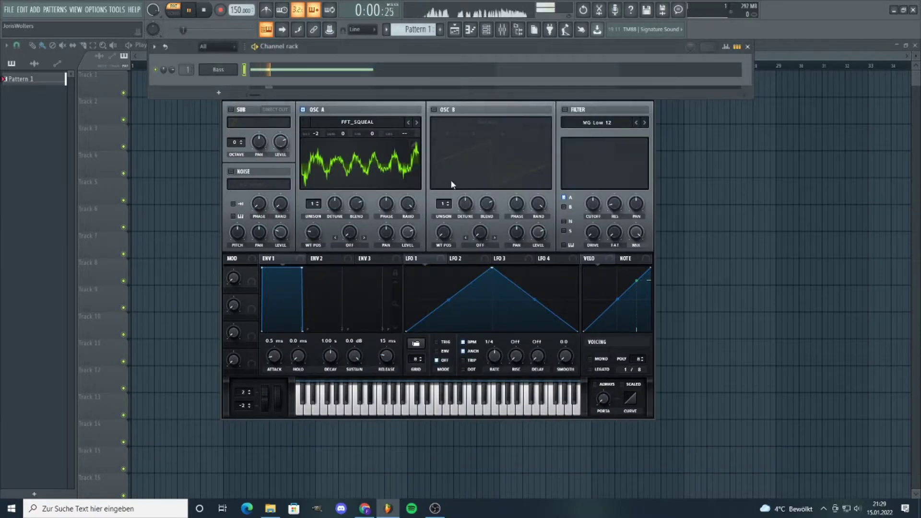
Shape LFO 2 into a rising ramp and assign it to oscillator A's wavetable position with an amount of 22.
left_click(454, 179)
left_click_drag(384, 63, 362, 66)
key("space")
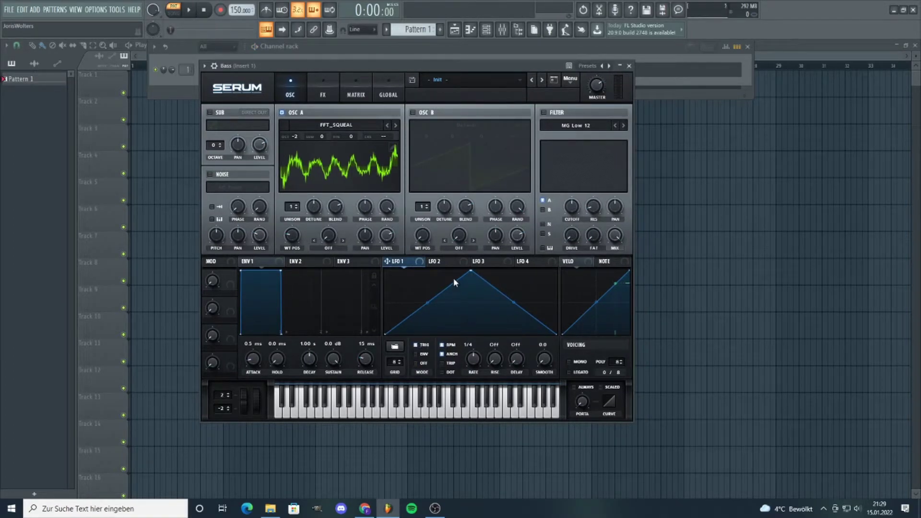
left_click(438, 261)
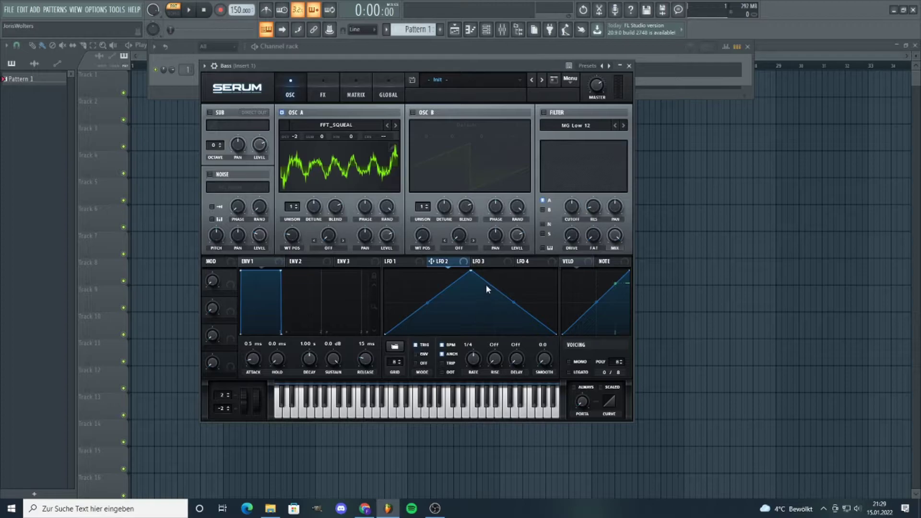
left_click_drag(472, 272, 557, 272)
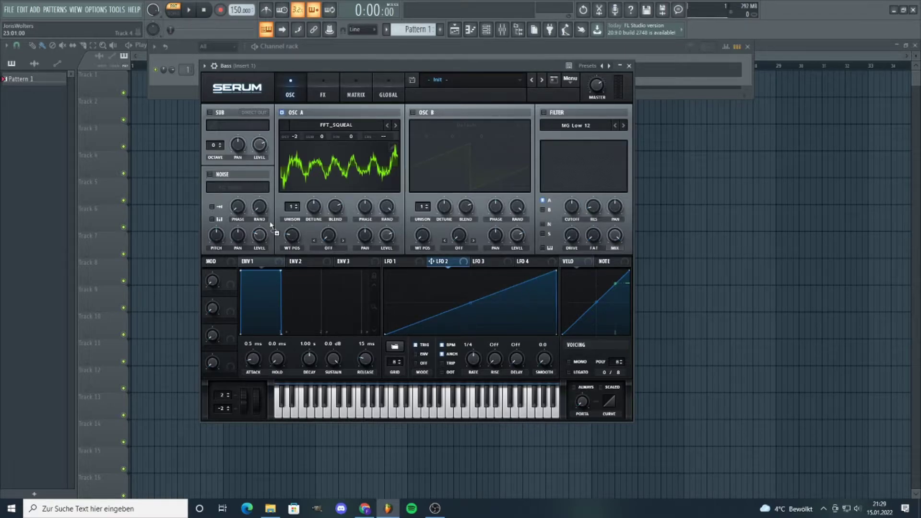
left_click_drag(291, 234, 290, 235)
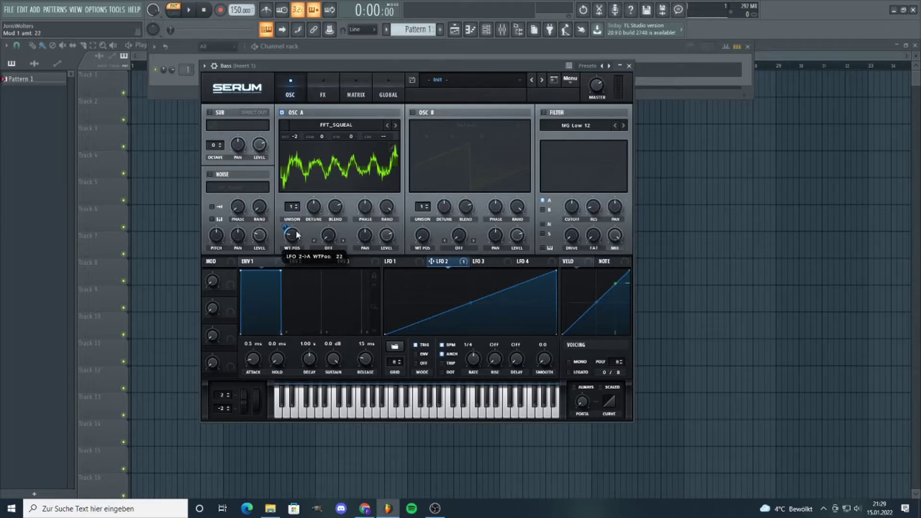
key("space")
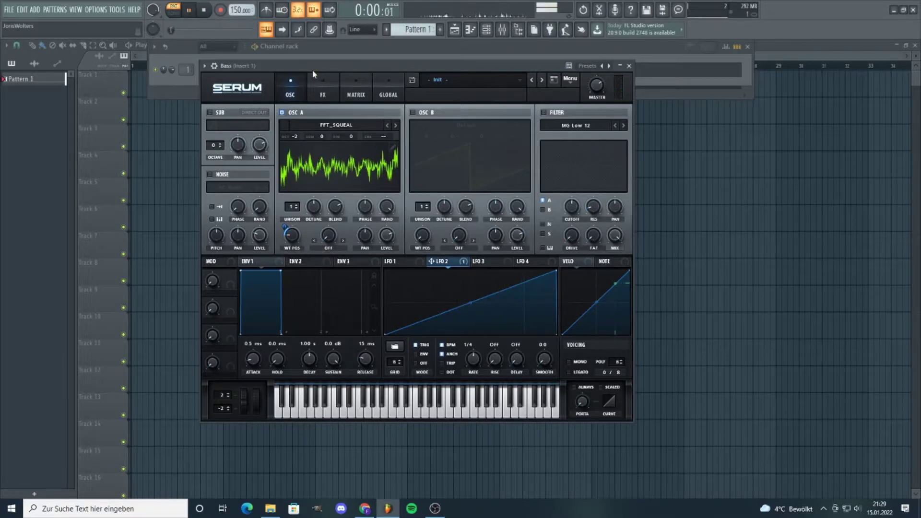
Assign LFO 1 to oscillator A's level and audition the modulated pattern.
left_click(398, 262)
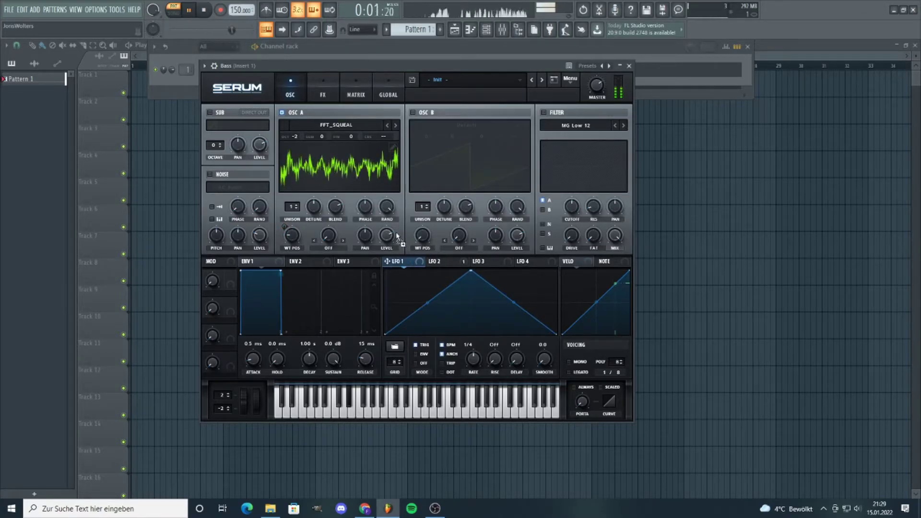
left_click_drag(387, 261, 387, 235)
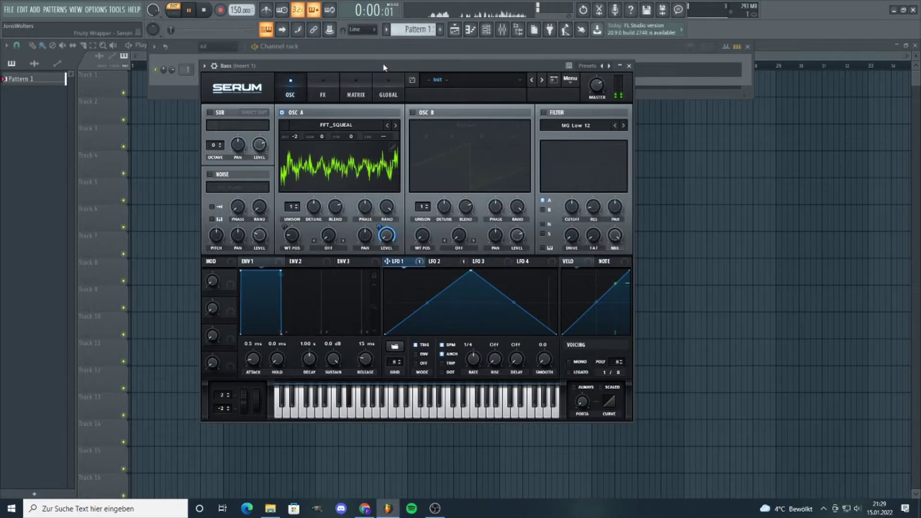
left_click_drag(344, 66, 341, 64)
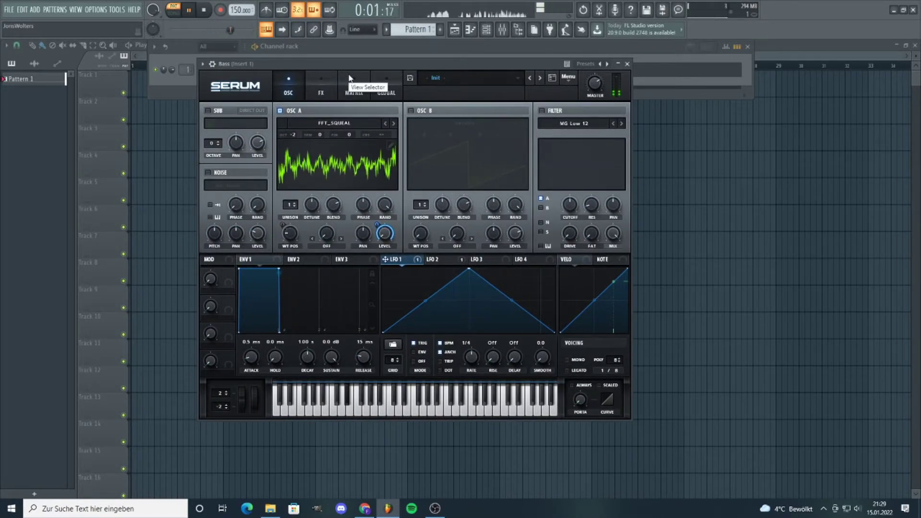
key("space")
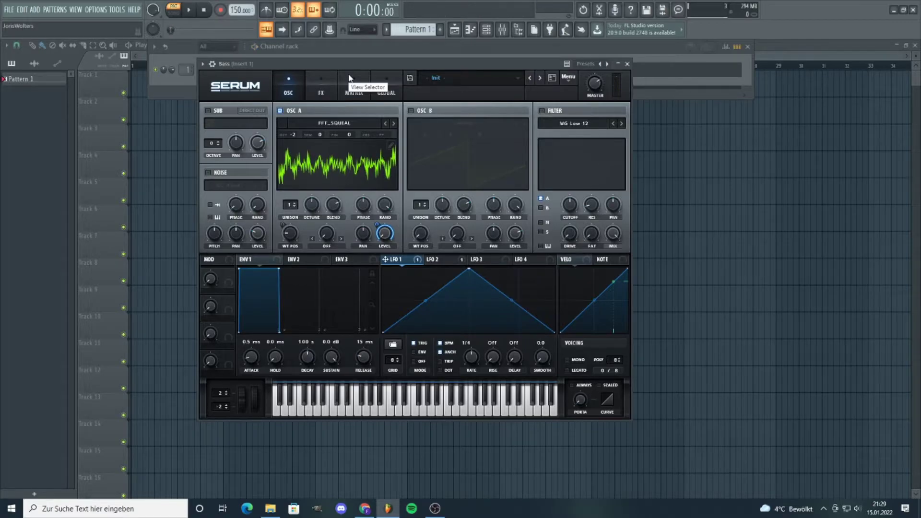
Enable oscillator B, raise its octave to +2 and set its volume to 0%.
left_click(411, 111)
left_click_drag(424, 135, 425, 120)
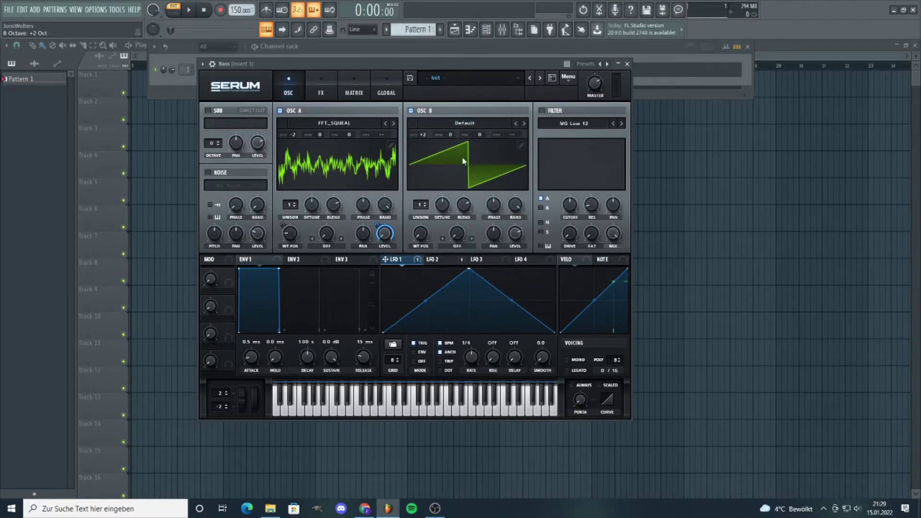
left_click_drag(515, 233, 481, 479)
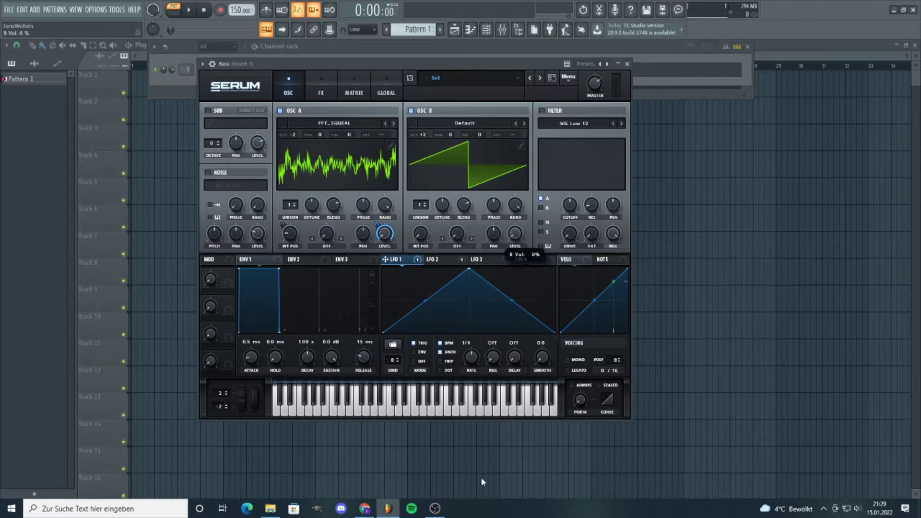
Set oscillator A's warp mode to FM (from B) with an amount of 30% while listening to the pattern.
left_click(328, 251)
left_click(354, 449)
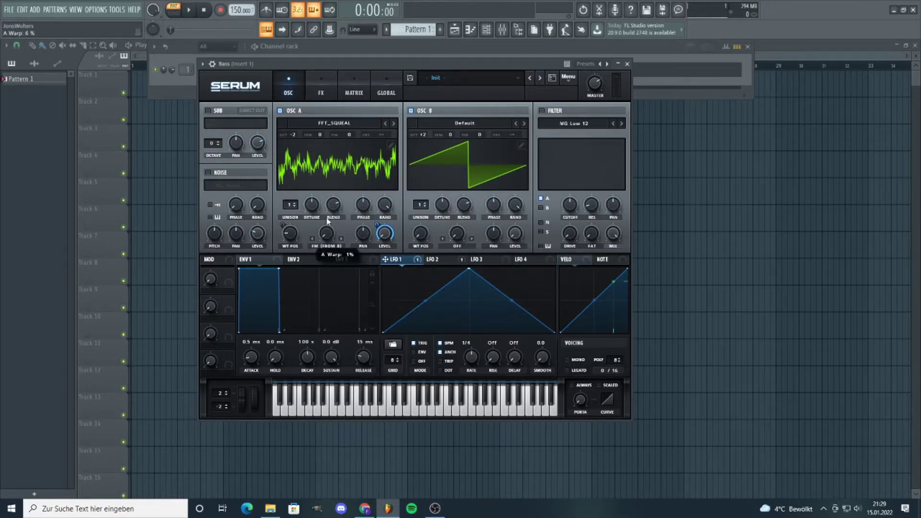
left_click(188, 12)
left_click_drag(327, 238, 326, 238)
scroll(329, 235, "down", 2)
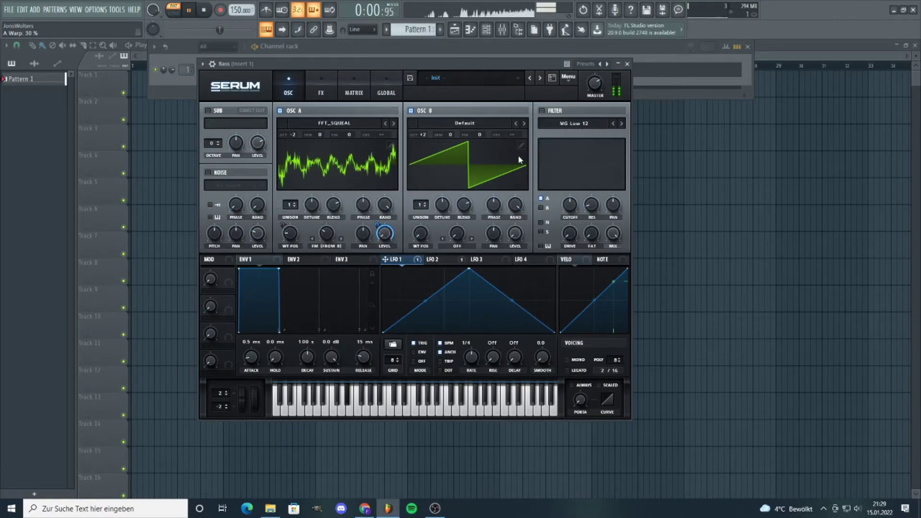
left_click_drag(483, 69, 474, 70)
key("space")
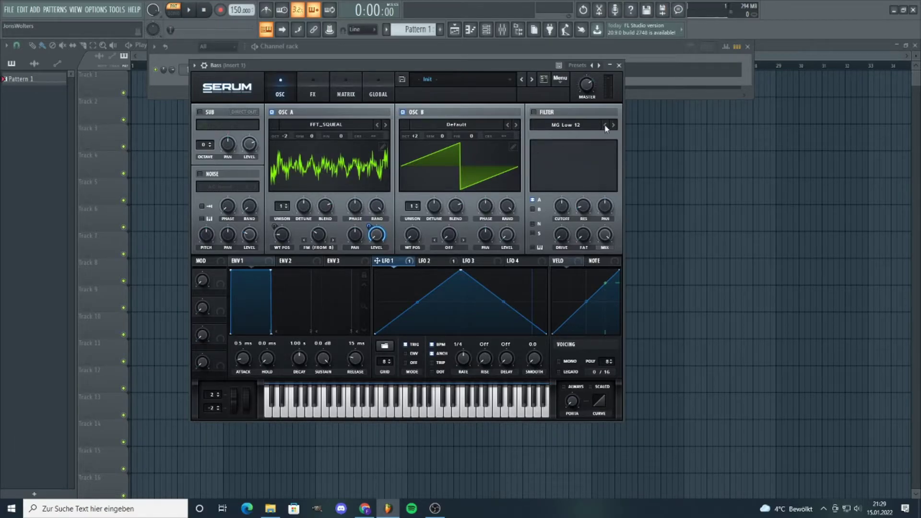
Enable the filter on oscillator A, choosing the HP 12 type with a cutoff of 65 Hz.
left_click(534, 112)
left_click(552, 125)
mouse_move(556, 148)
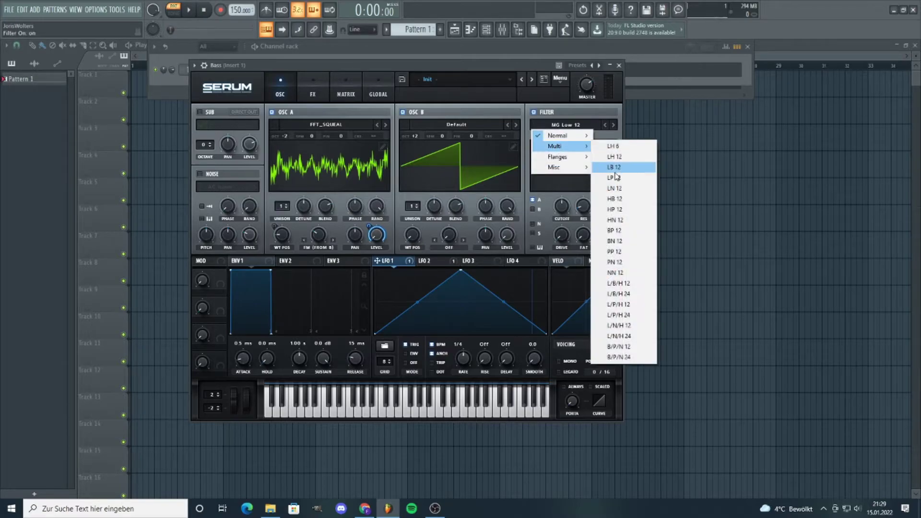
left_click(619, 209)
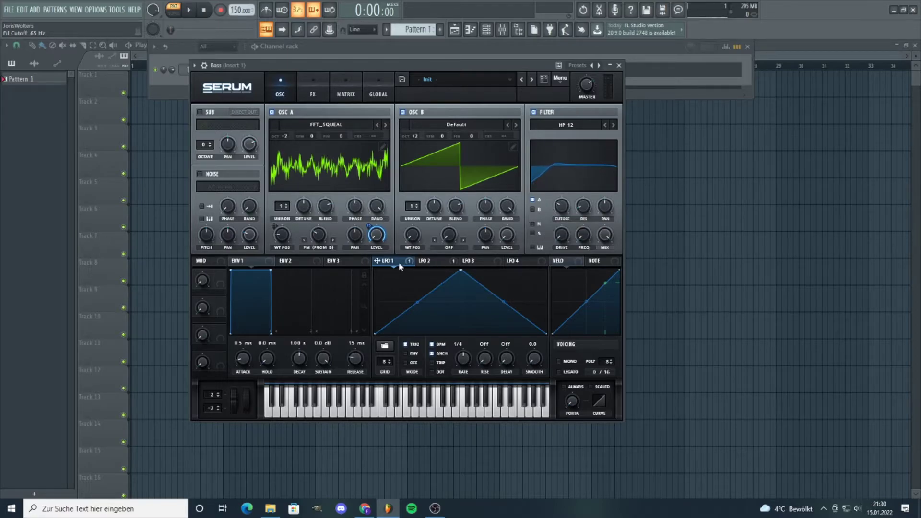
Modulate the filter cutoff with LFO 1 and set the filter drive to 15% during playback.
mouse_move(564, 204)
left_mouse_down()
mouse_move(554, 218)
mouse_move(565, 212)
left_mouse_up()
left_click(190, 16)
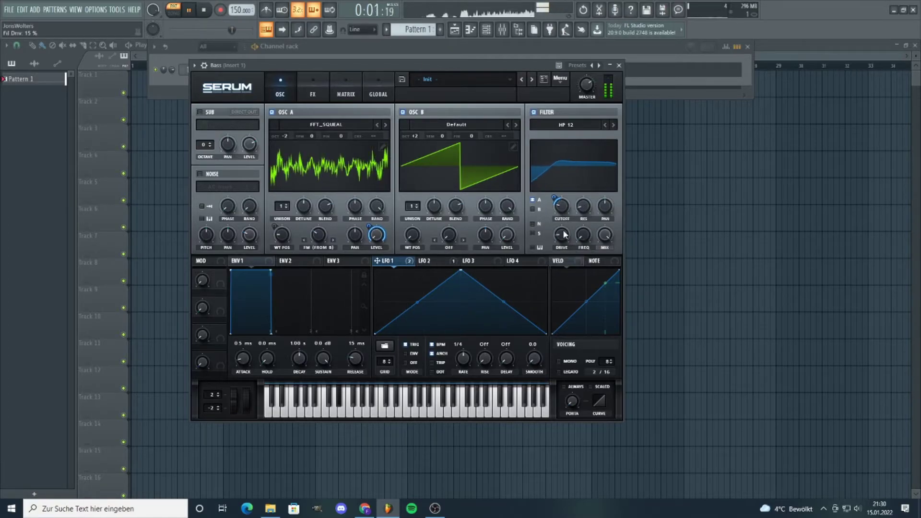
key("space")
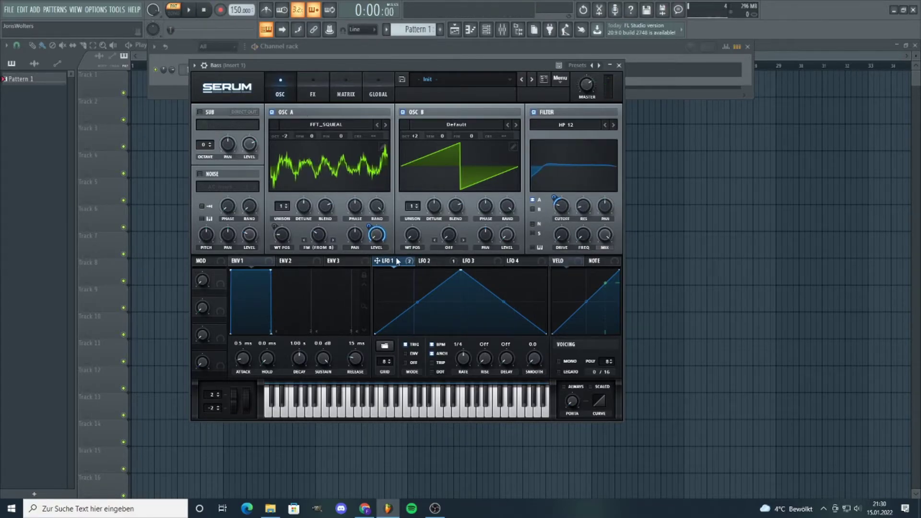
Assign LFO 1 to the filter drive with an amount of 28 and audition the pattern.
mouse_move(562, 234)
left_mouse_down()
mouse_move(557, 217)
mouse_move(561, 233)
left_mouse_up()
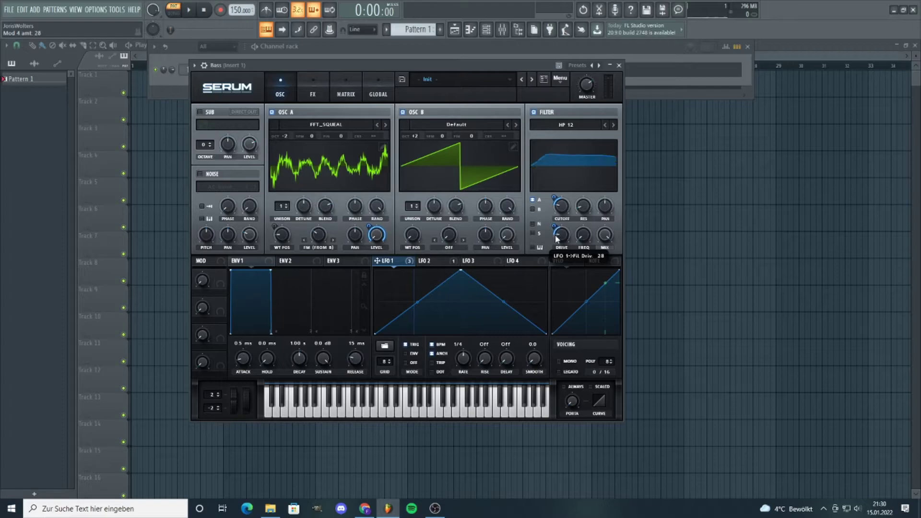
key("space")
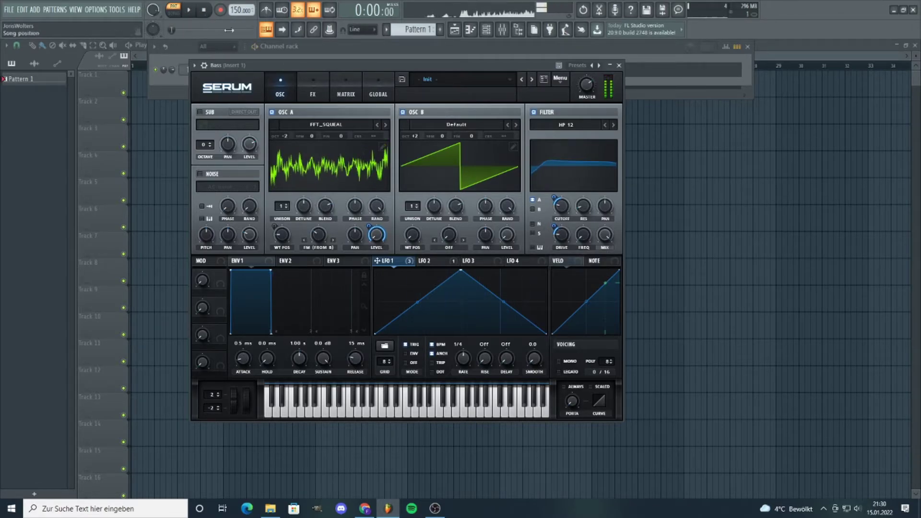
key("space")
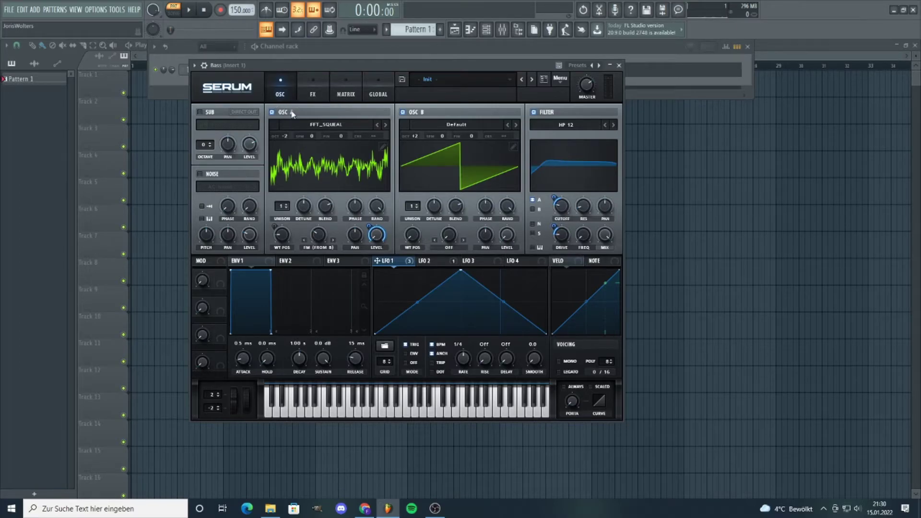
Enable the distortion effect with its drive at 74% and audition the pattern.
left_click(310, 93)
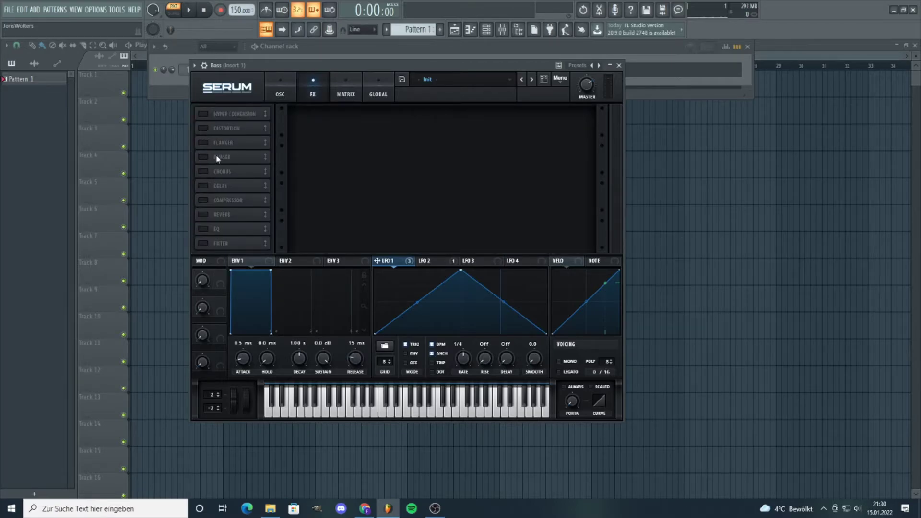
left_click(225, 130)
left_click_drag(517, 122, 517, 65)
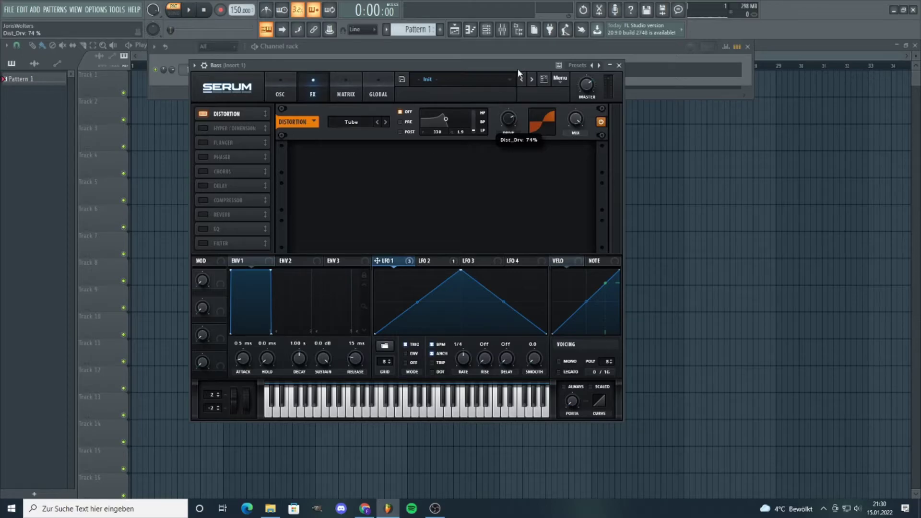
key("space")
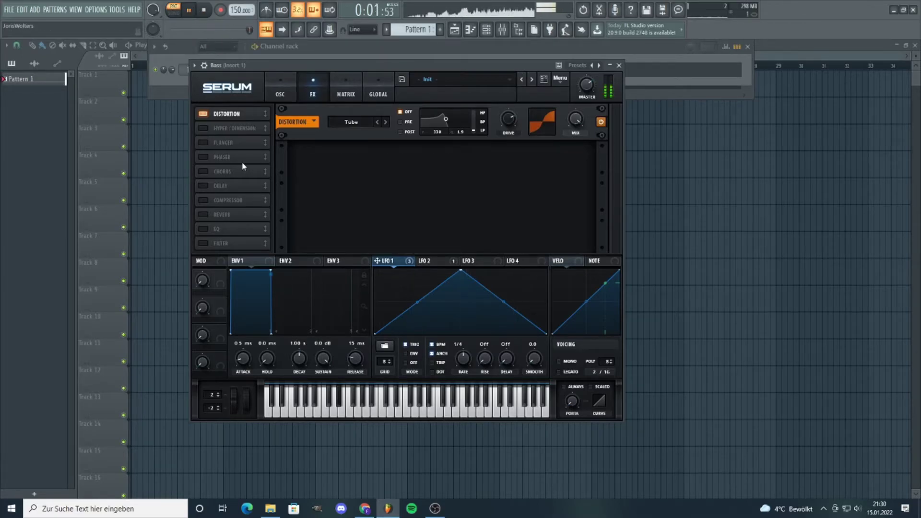
left_click(212, 15)
Enable the compressor effect in multiband mode with a gain of 8.5 dB and audition the pattern.
left_click(203, 200)
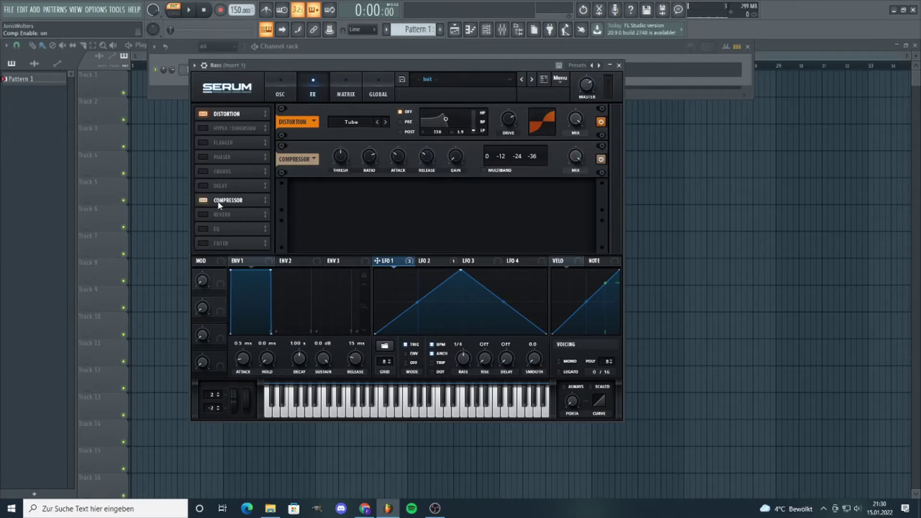
left_click(484, 170)
left_click_drag(453, 156, 451, 139)
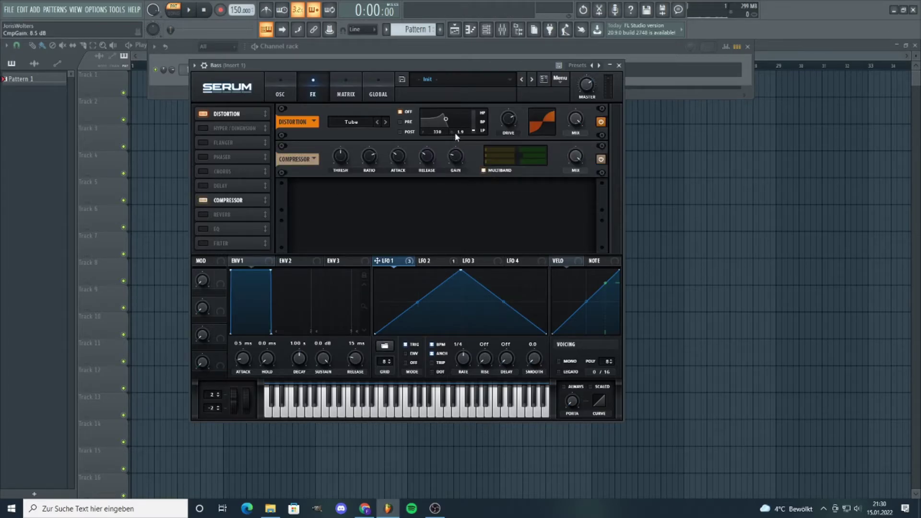
left_click(189, 10)
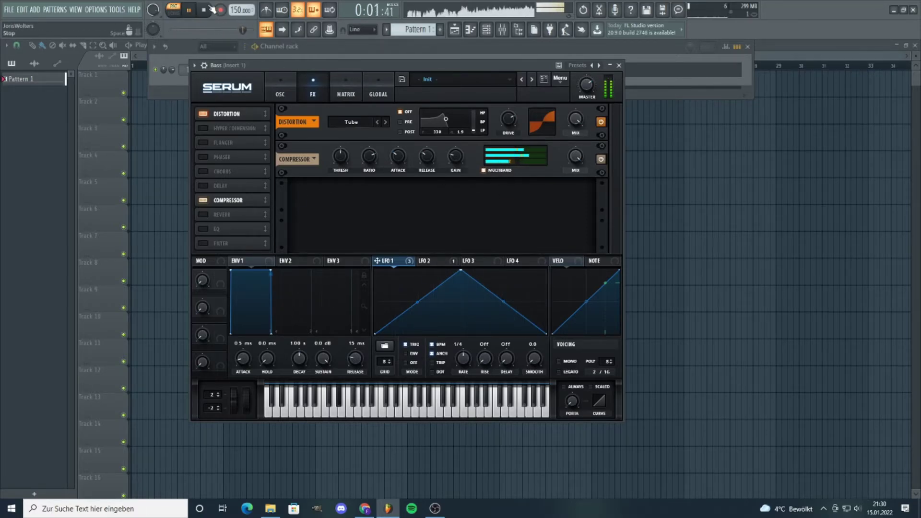
key("space")
Enable the EQ effect, set its high band to a low-pass at about 11961 Hz, and audition the pattern.
left_click(203, 230)
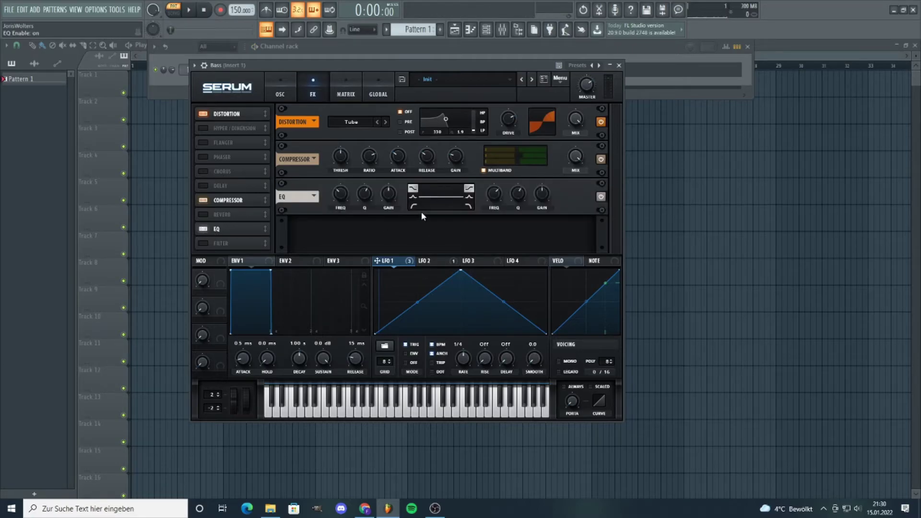
left_click(469, 206)
left_click_drag(495, 195, 501, 186)
key("space")
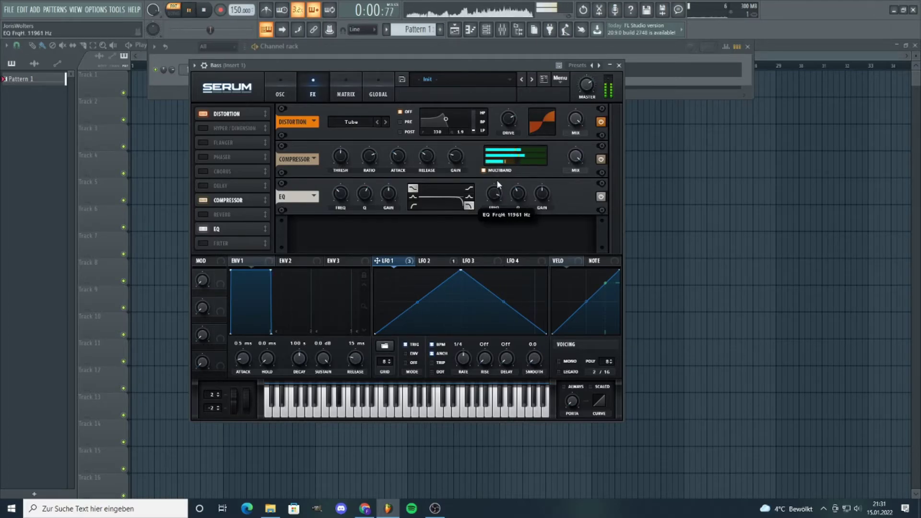
scroll(498, 189, "down", 2)
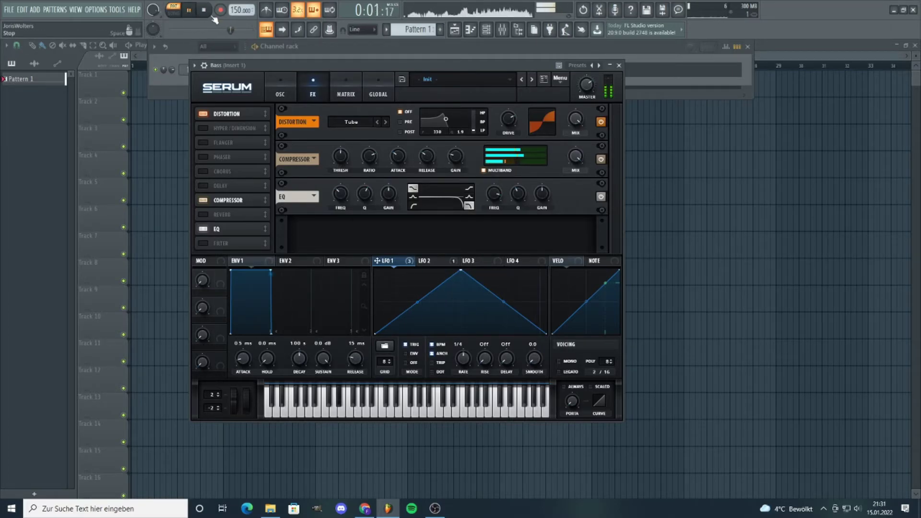
key("space")
Enable the filter effect and choose the Cmb - type from the flanger filters.
left_click(203, 244)
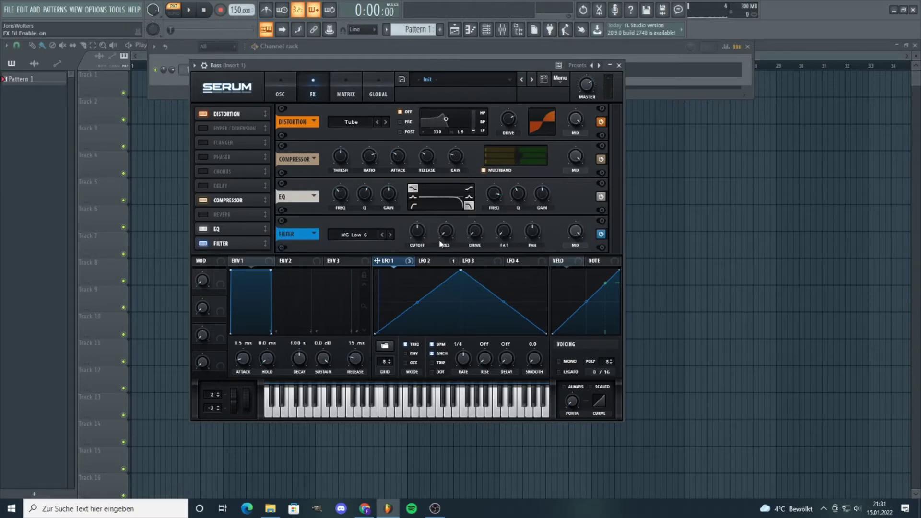
left_click(362, 235)
mouse_move(358, 266)
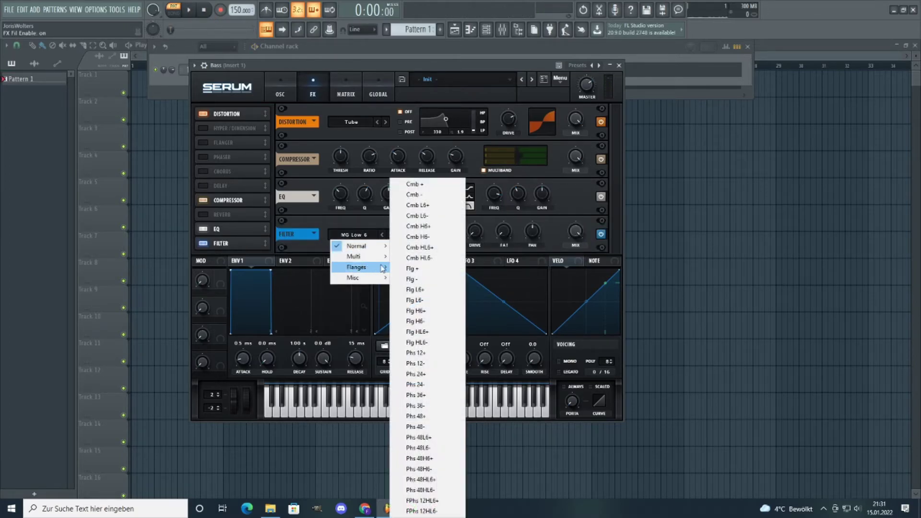
left_click(424, 195)
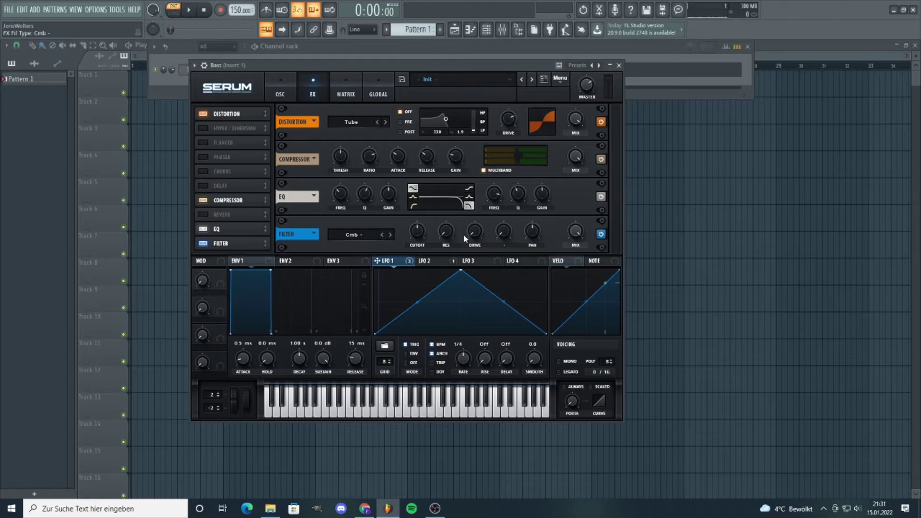
Lower the comb filter's cutoff and raise its resonance and drive while auditioning the pattern.
left_click_drag(453, 235, 422, 242)
key("space")
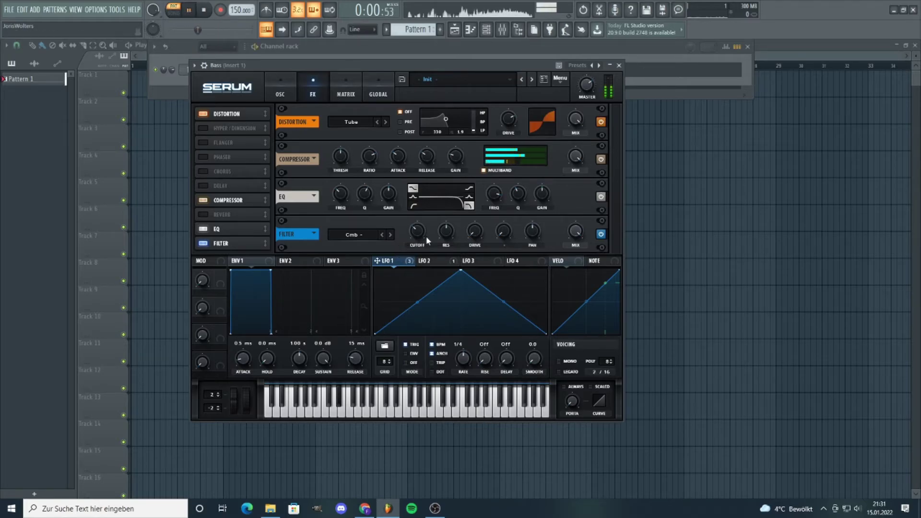
left_click_drag(417, 235, 443, 234)
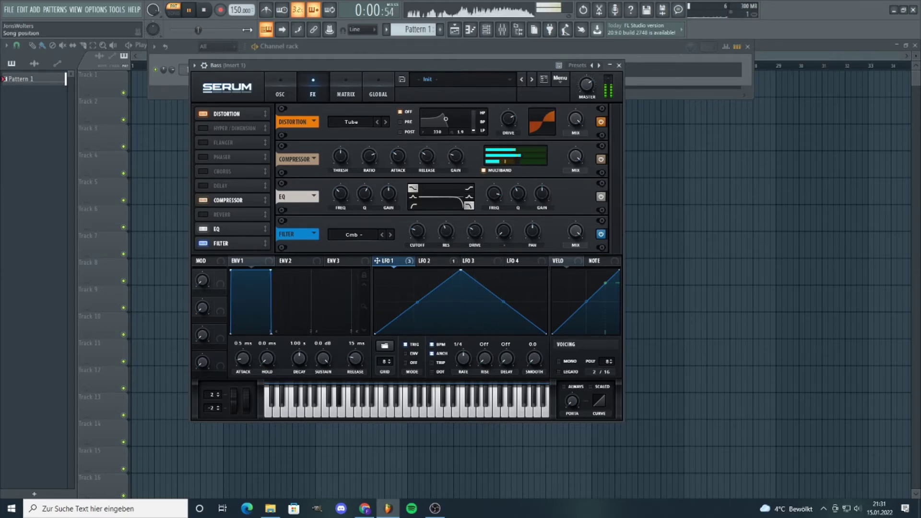
left_click(204, 9)
Return to the oscillator view and audition the pattern with all the effects enabled.
left_click(275, 82)
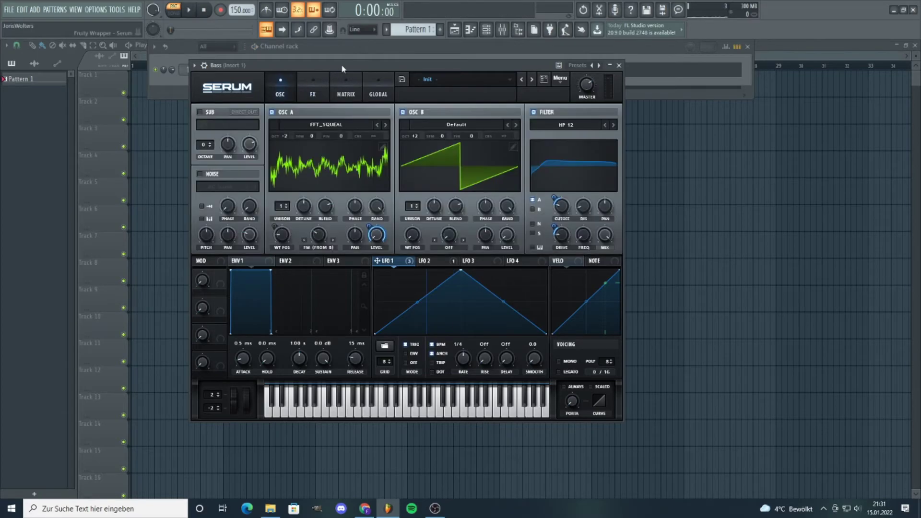
left_click_drag(342, 65, 340, 65)
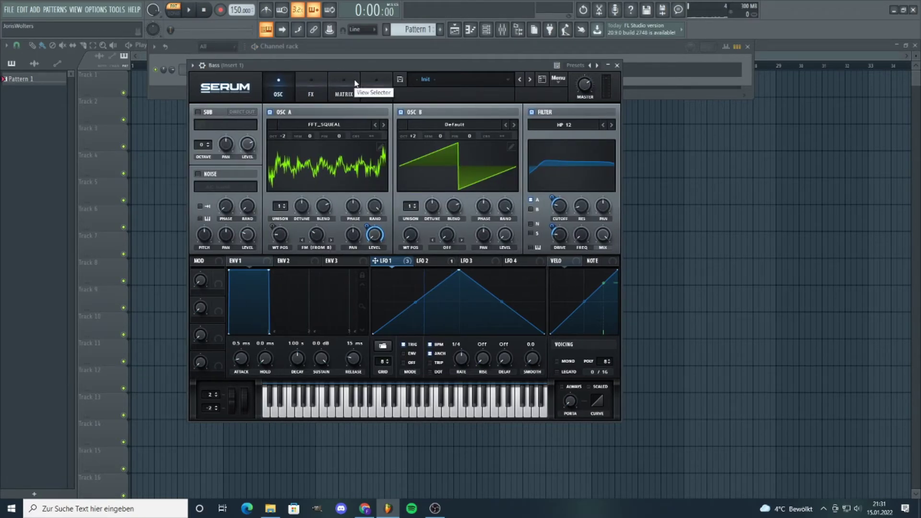
key("space")
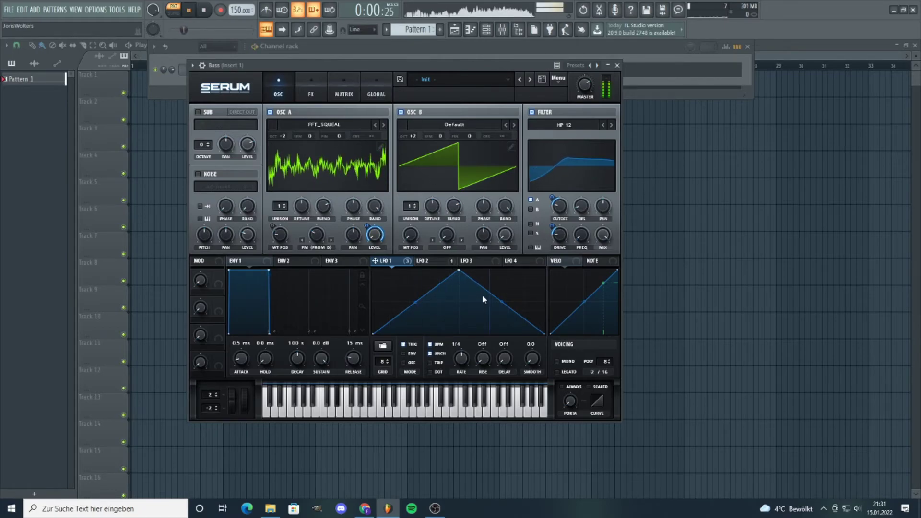
key("space")
key("space")
key("space")
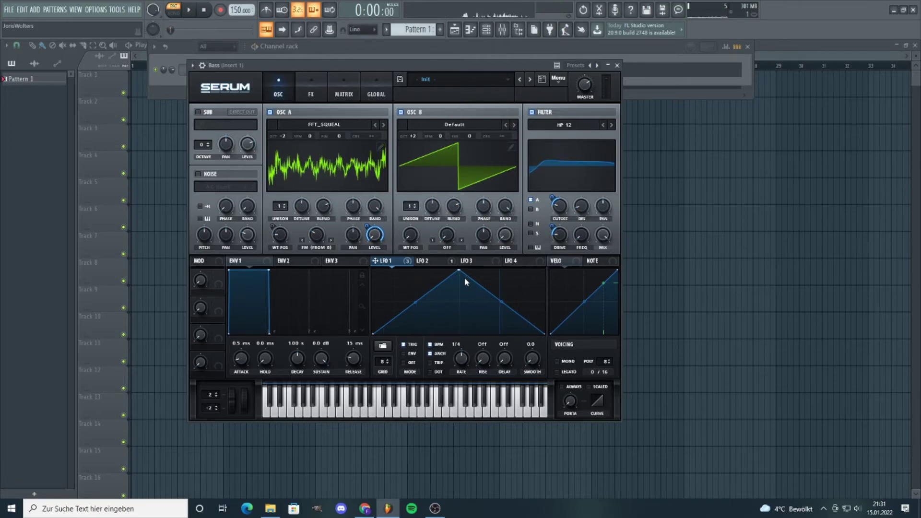
Reshape LFO 1 with its peak near the start and an outward-bowed decay, set its rate to 1/2, and audition the pattern.
left_click_drag(459, 271, 397, 270)
left_click_drag(471, 301, 477, 288)
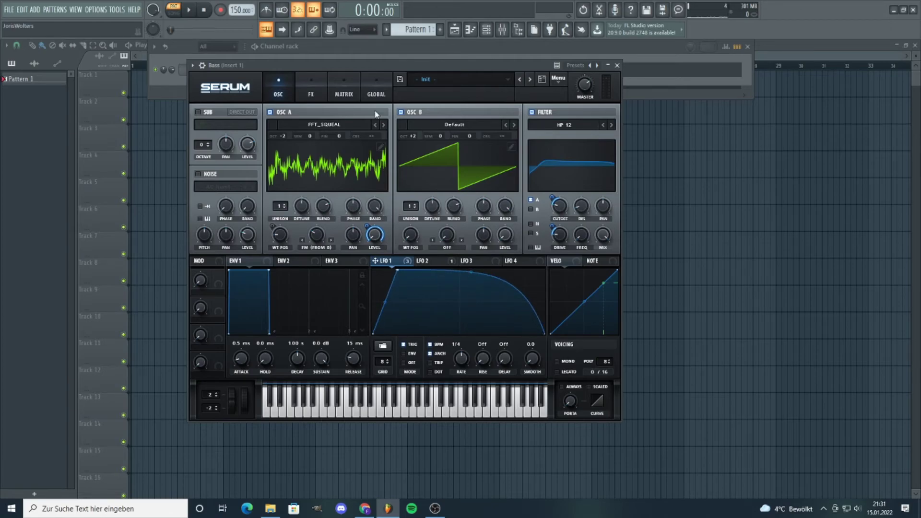
left_click_drag(461, 359, 459, 364)
key("z")
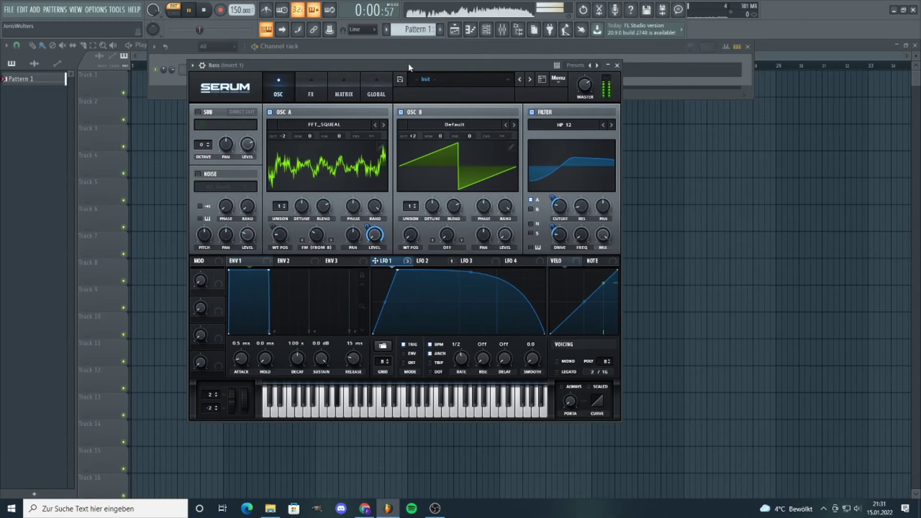
Set the LFO 2 rate to 1/2, return to LFO 1, and audition the pattern.
left_click(427, 260)
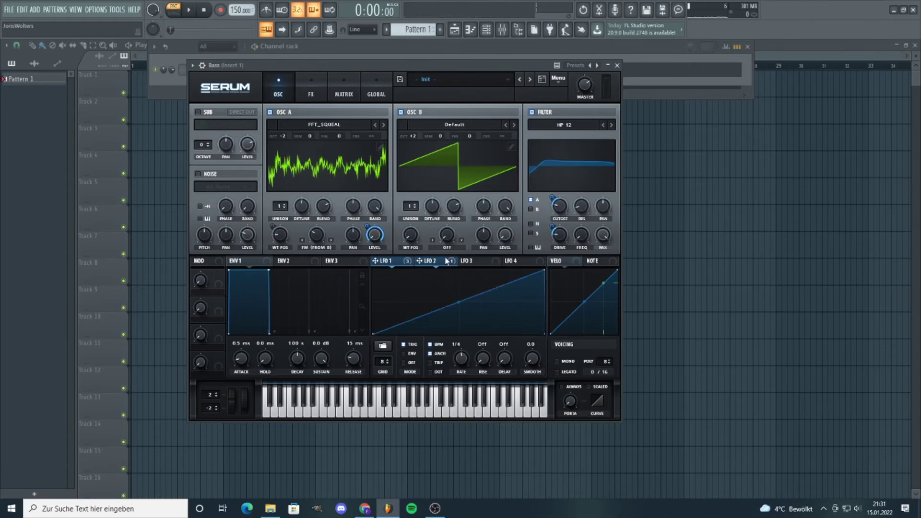
left_click_drag(465, 355, 465, 360)
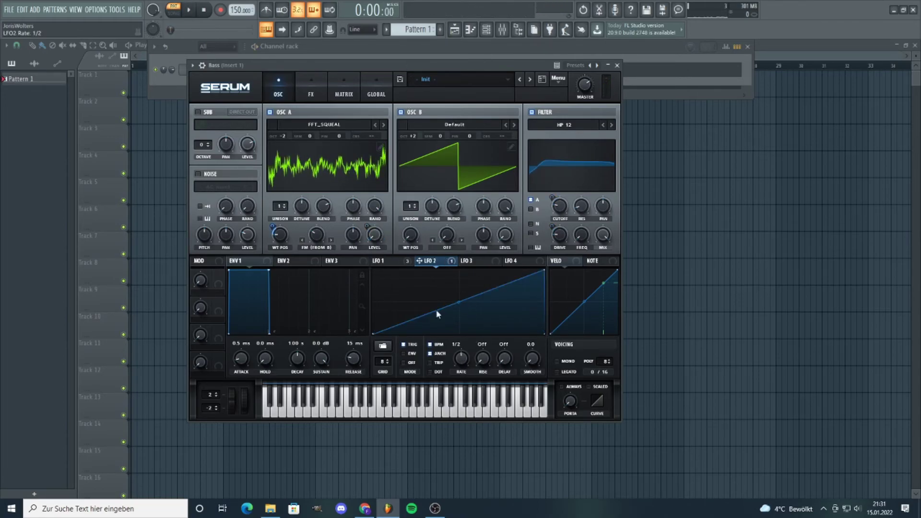
left_click(379, 260)
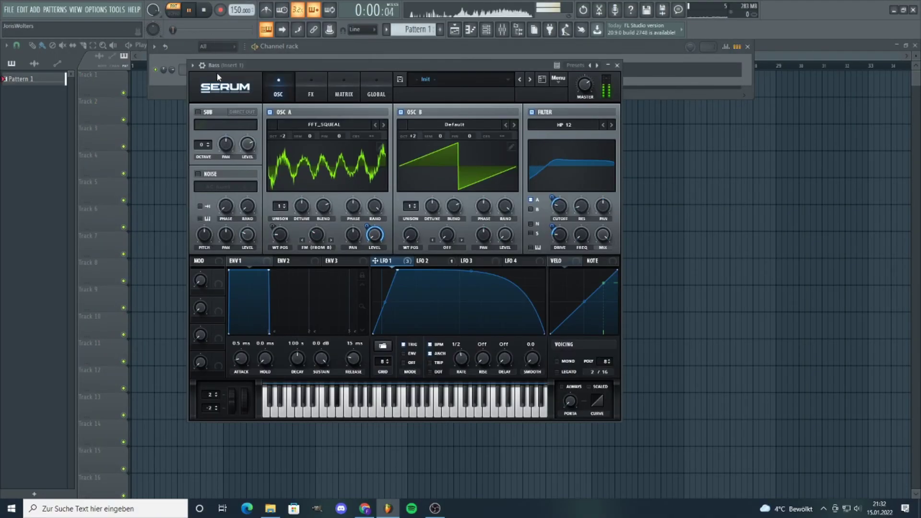
key("space")
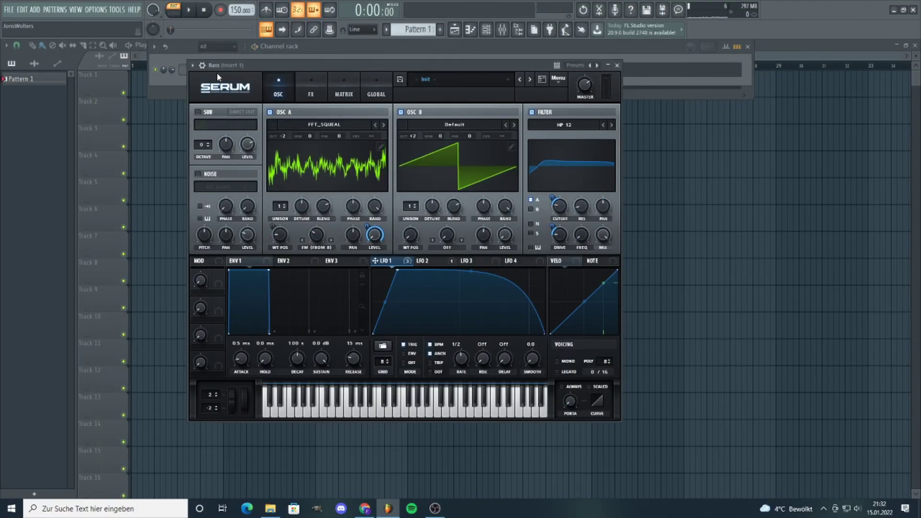
key("space")
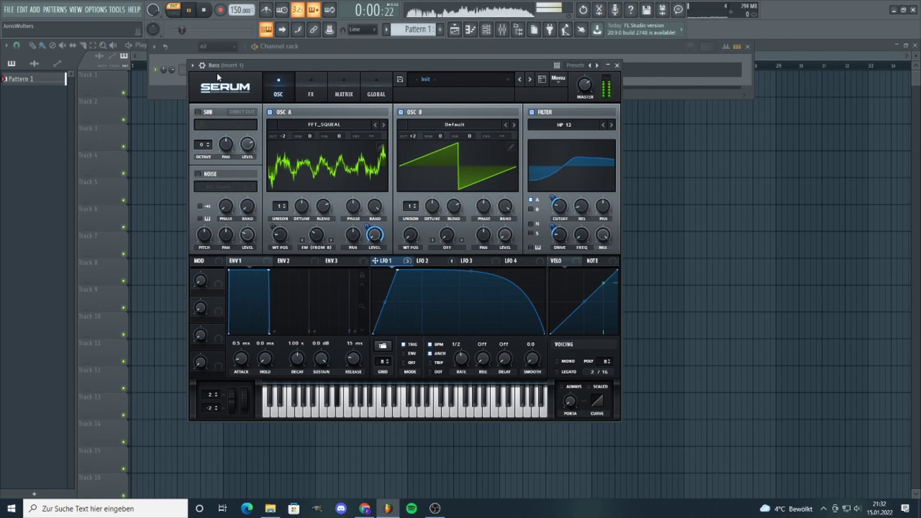